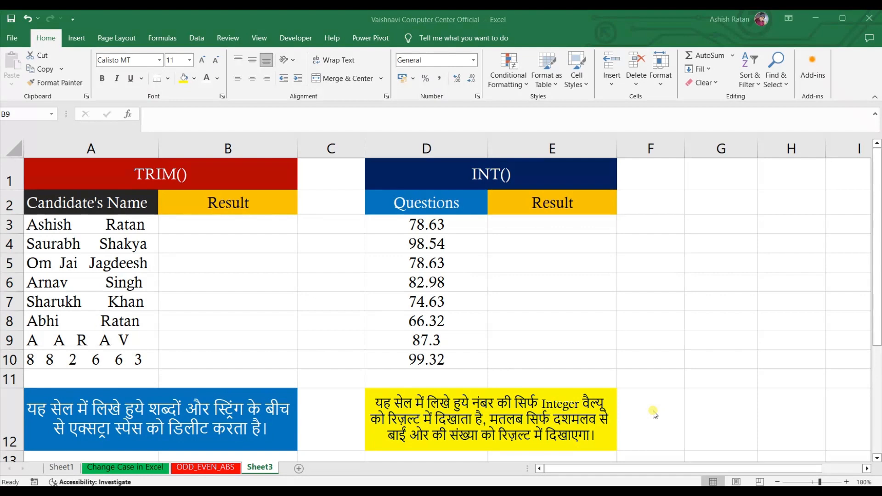
- Enter =TRIM(A3) in cell B3 to remove the extra spaces from the first candidate's name
{"action": "left_click", "coordinate": [78, 227]}
{"action": "left_click", "coordinate": [76, 225]}
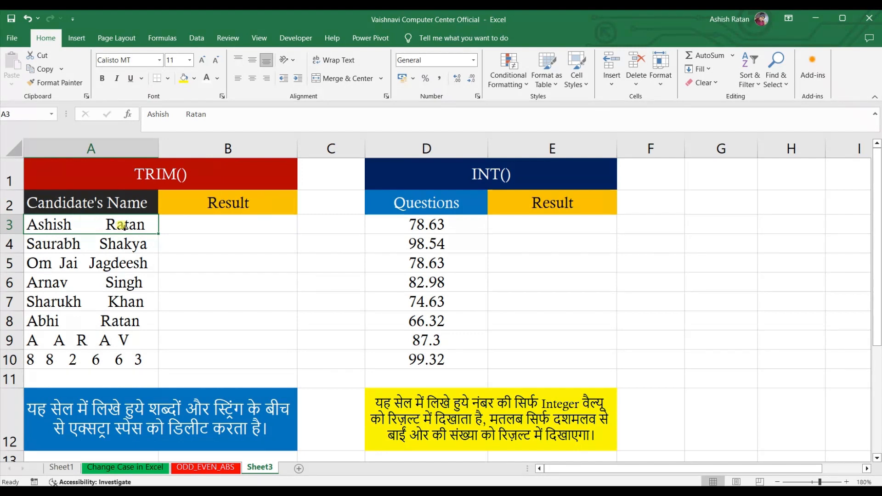
{"action": "left_click", "coordinate": [200, 225]}
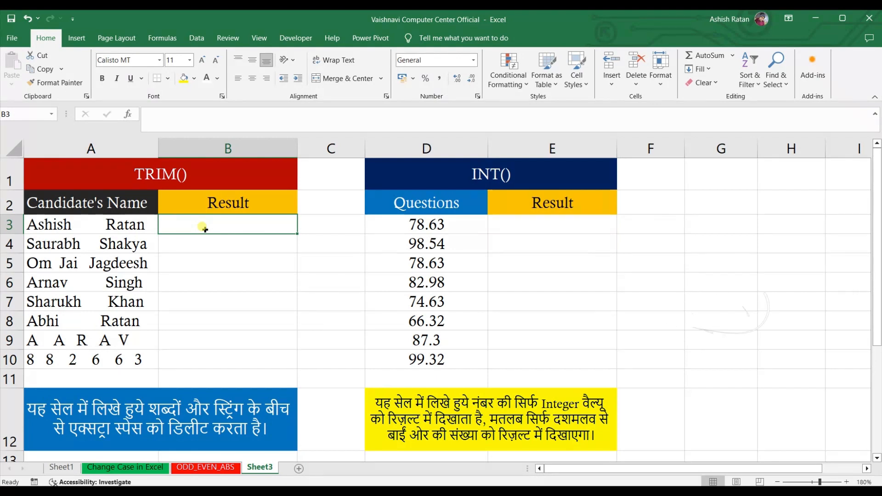
{"action": "type", "text": "="}
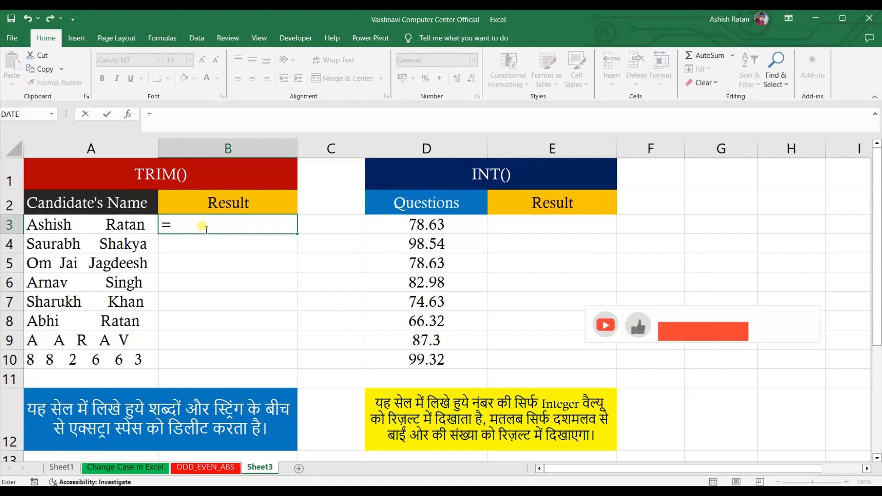
{"action": "type", "text": "TRIM"}
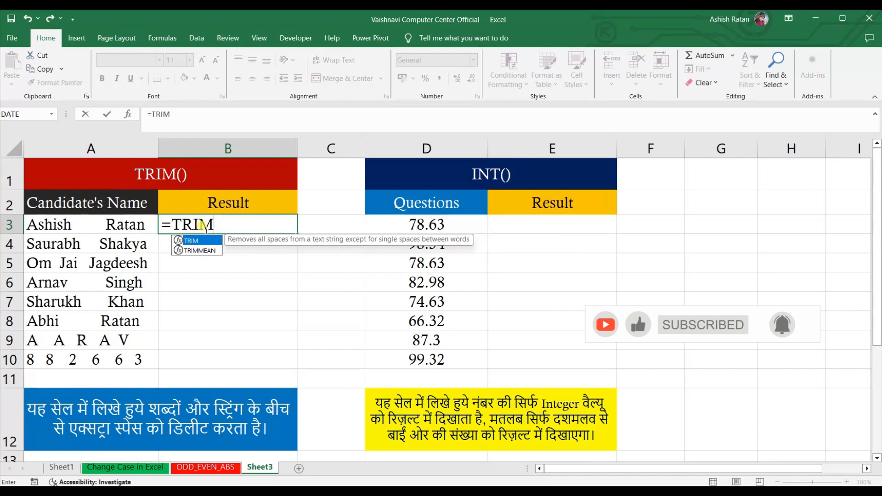
{"action": "type", "text": "("}
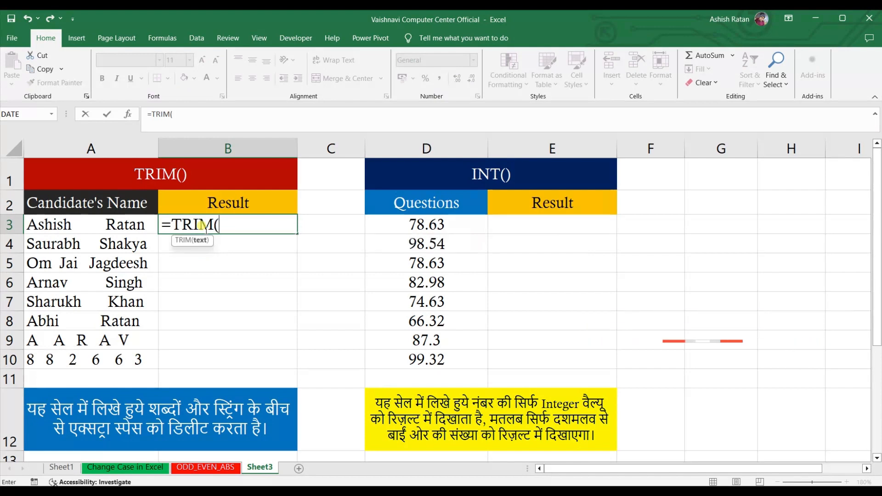
{"action": "left_click", "coordinate": [115, 225]}
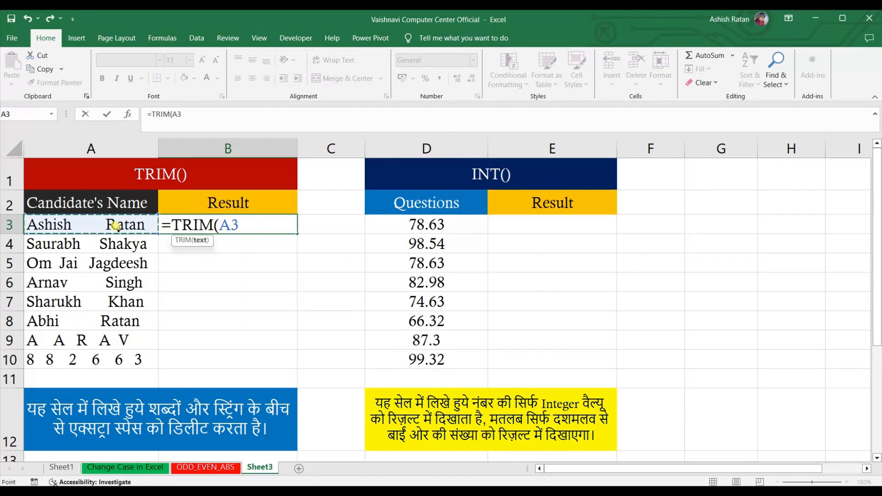
{"action": "type", "text": ")"}
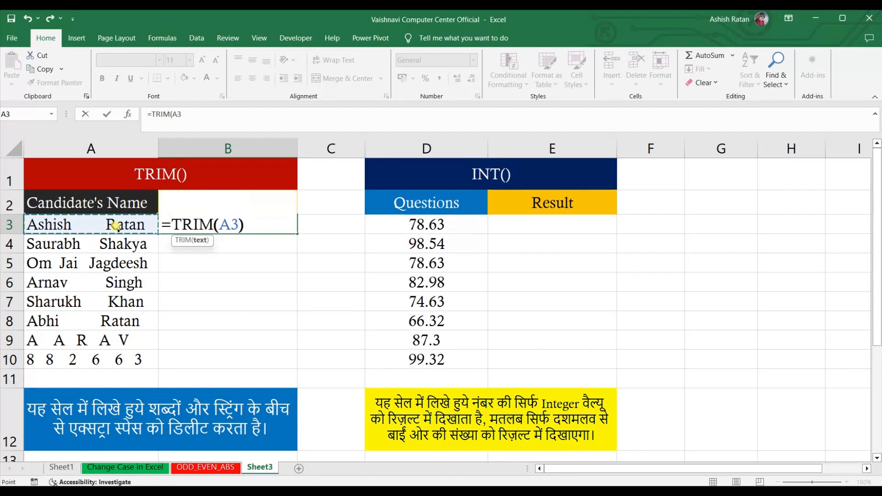
{"action": "key", "text": "Return"}
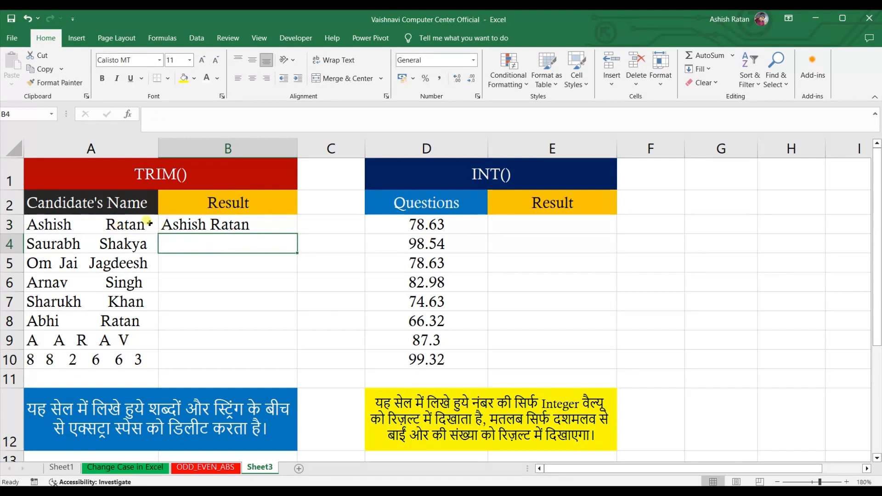
- Fill the TRIM formula from B3 down through B10 for all remaining candidate entries
{"action": "left_click", "coordinate": [123, 220]}
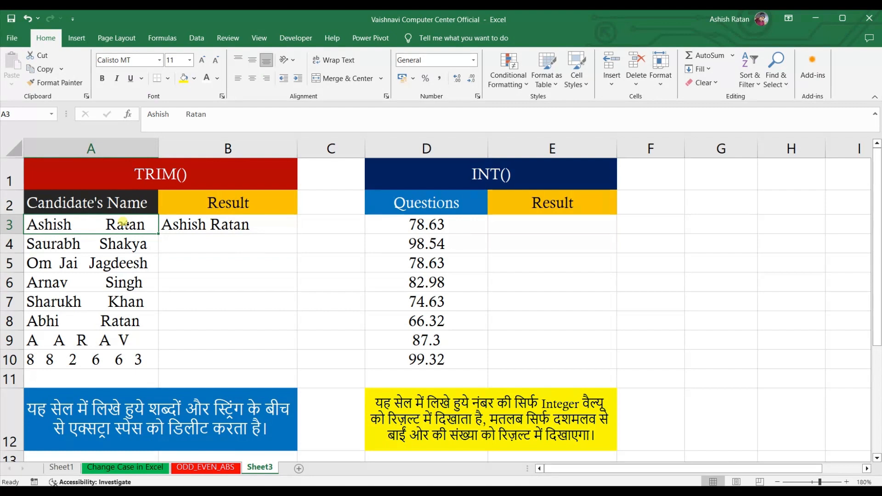
{"action": "left_click", "coordinate": [197, 226]}
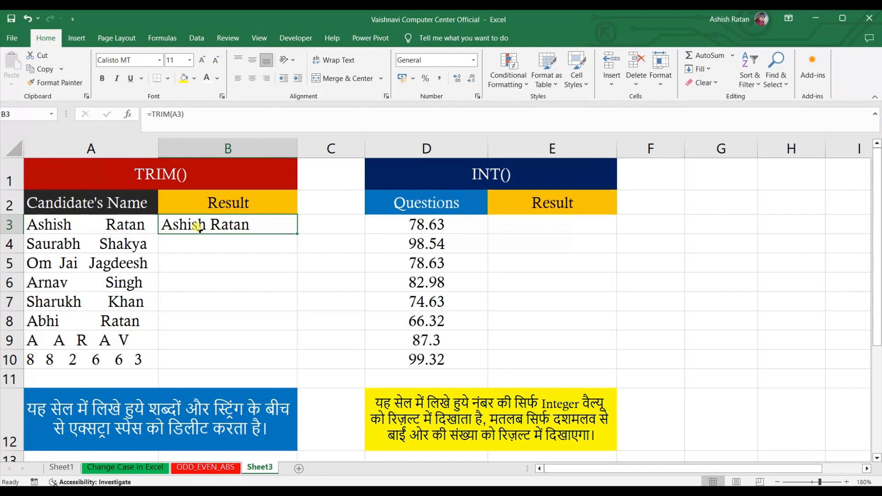
{"action": "left_click", "coordinate": [199, 242]}
{"action": "left_click", "coordinate": [140, 242]}
{"action": "left_click", "coordinate": [210, 228]}
{"action": "left_click", "coordinate": [204, 246]}
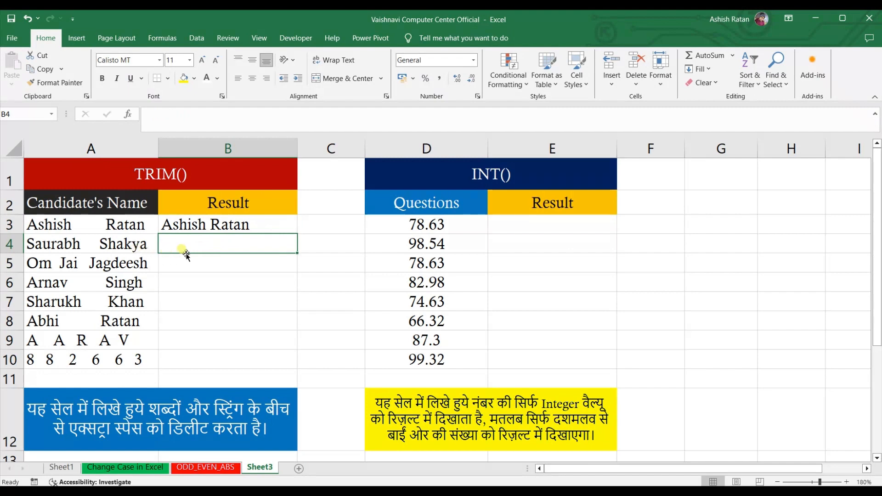
{"action": "left_click", "coordinate": [188, 274]}
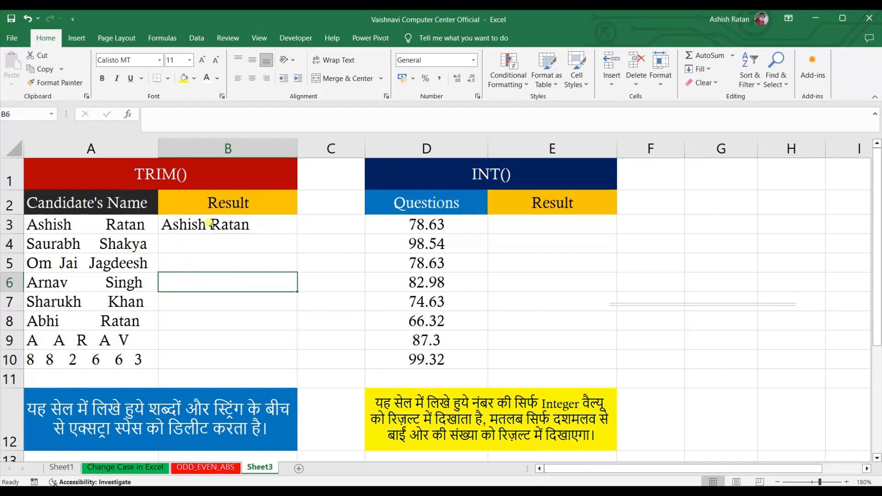
{"action": "left_click", "coordinate": [209, 223]}
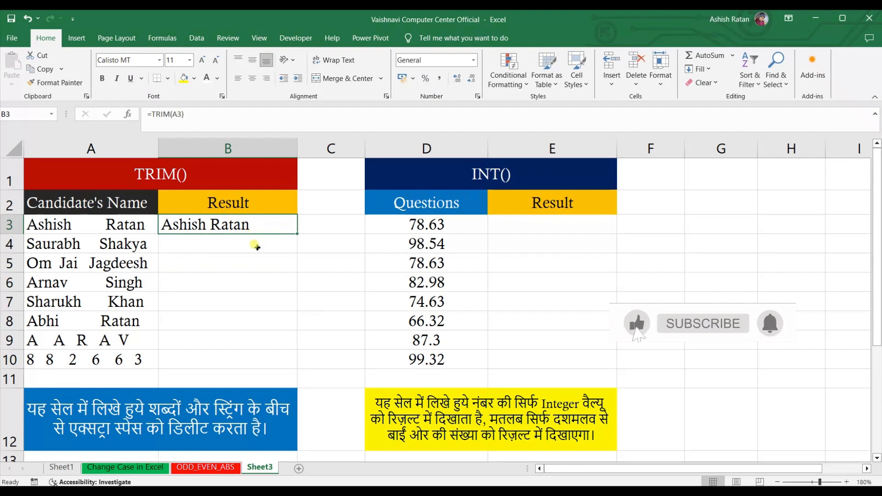
{"action": "left_click_drag", "start_coordinate": [255, 245], "coordinate": [216, 356]}
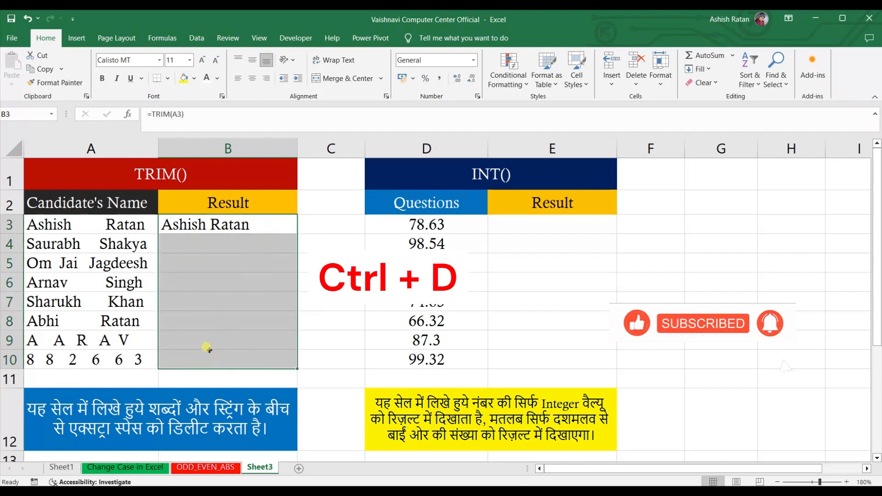
{"action": "key", "text": "ctrl+d"}
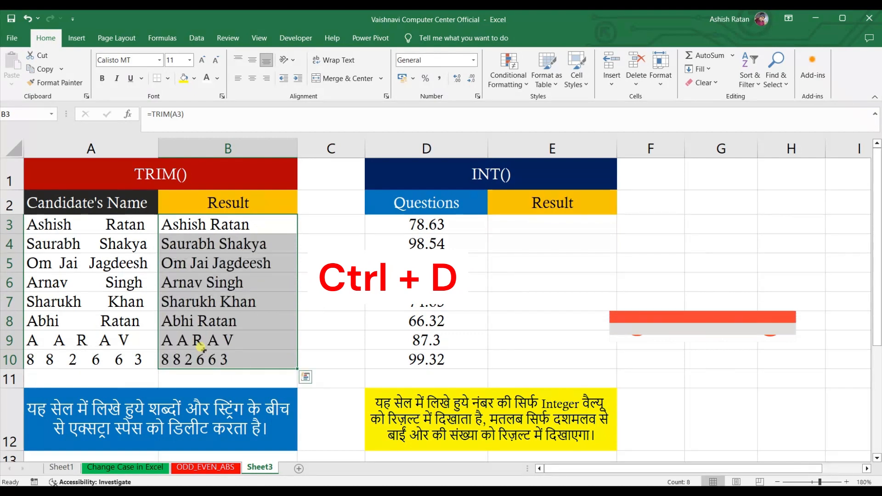
- Compare the original entries in A9 and A10 with their TRIM results in B9 and B10
{"action": "left_click", "coordinate": [212, 341]}
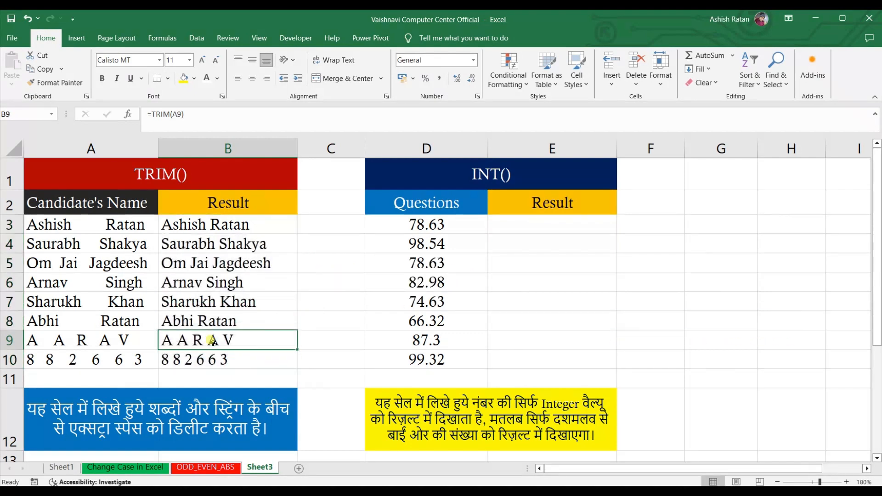
{"action": "left_click", "coordinate": [114, 343]}
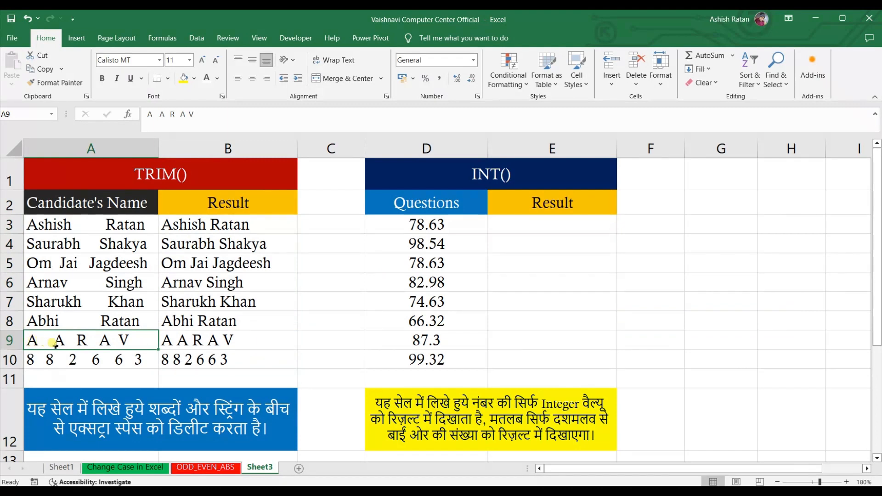
{"action": "left_click", "coordinate": [186, 339]}
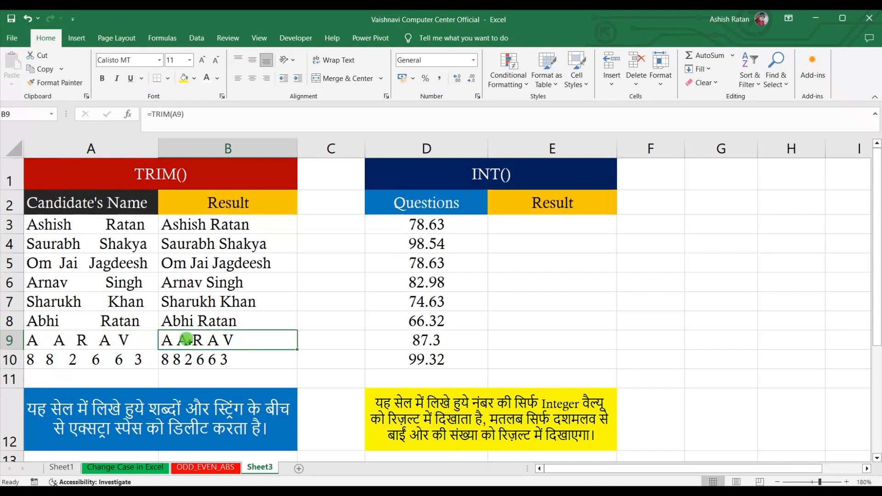
{"action": "left_click", "coordinate": [73, 358]}
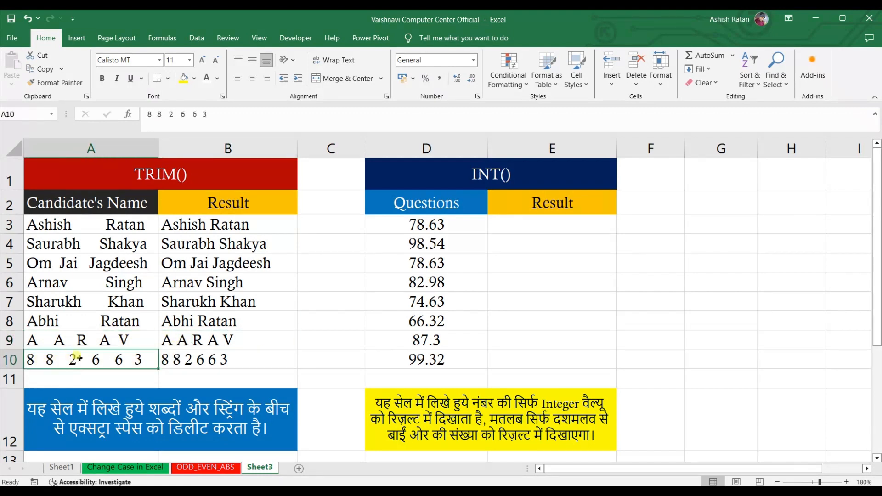
{"action": "left_click", "coordinate": [188, 359]}
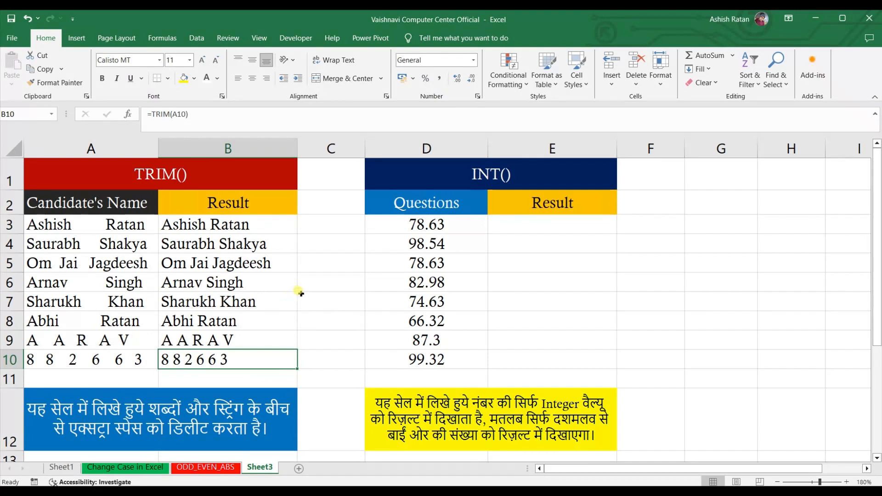
- Enter =INT(D3) in cell E3 to return only the integer part of the first question value
{"action": "left_click", "coordinate": [451, 275]}
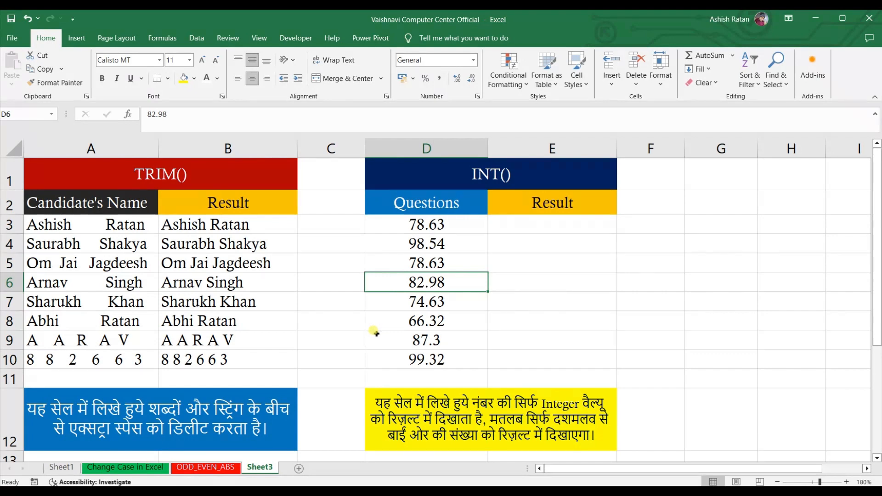
{"action": "left_click", "coordinate": [449, 224]}
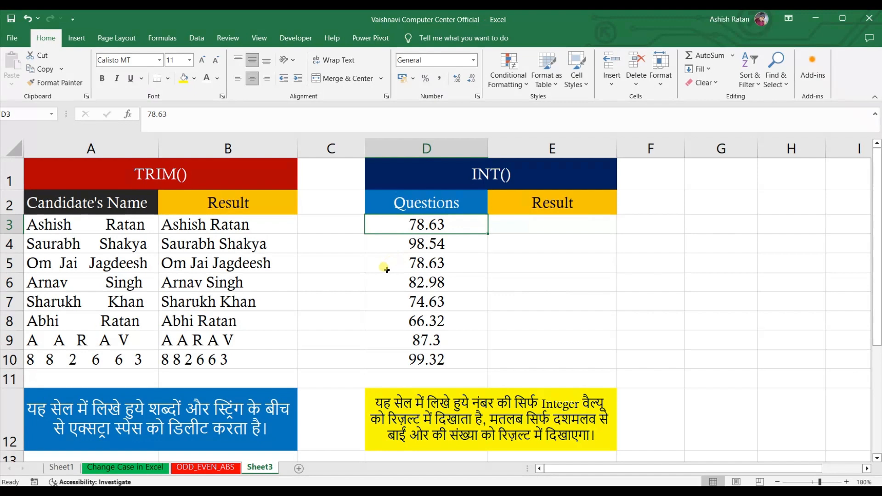
{"action": "left_click", "coordinate": [565, 219]}
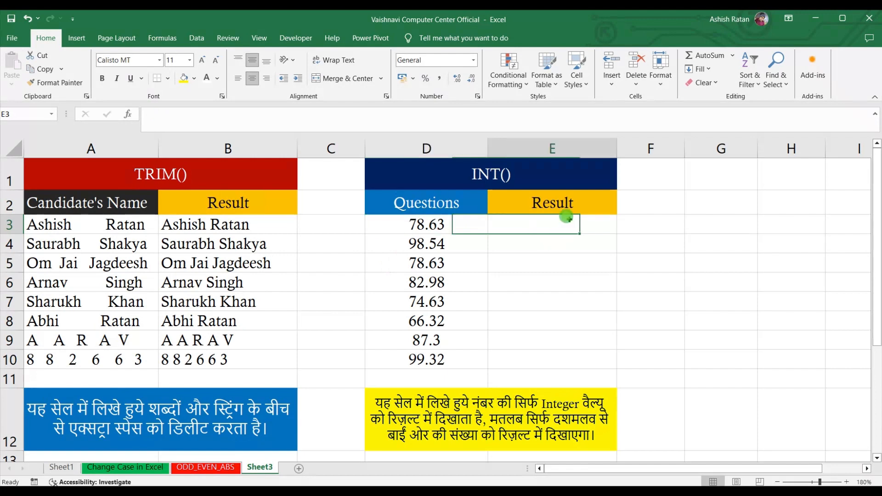
{"action": "type", "text": "="}
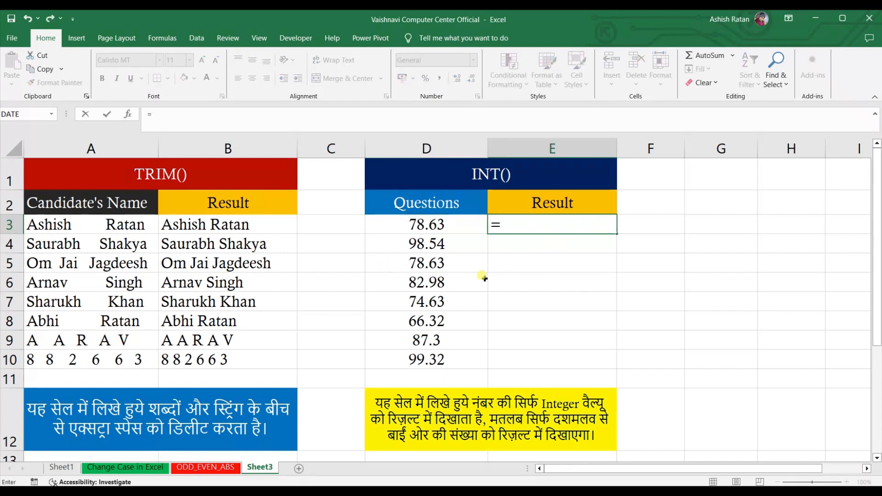
{"action": "type", "text": "INT"}
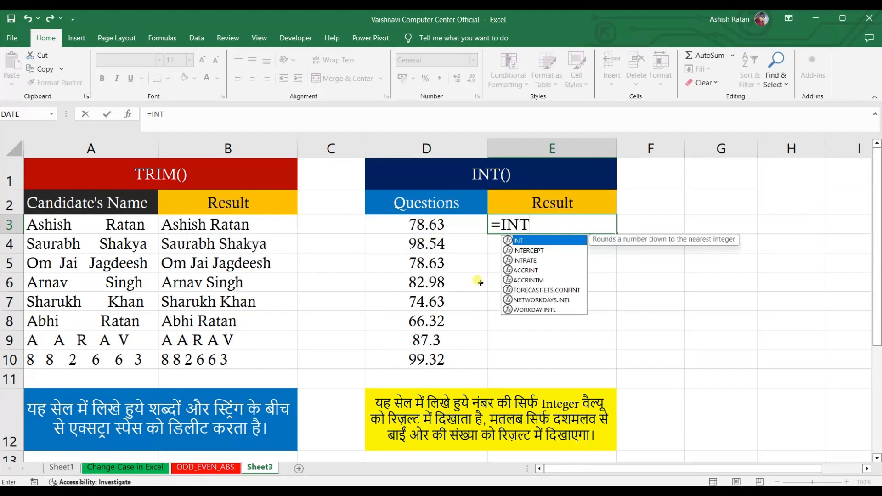
{"action": "type", "text": "("}
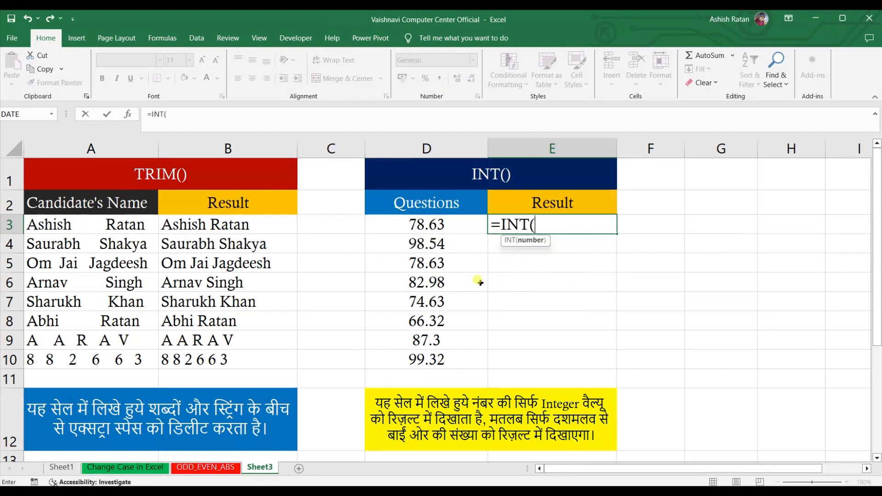
{"action": "left_click", "coordinate": [451, 225]}
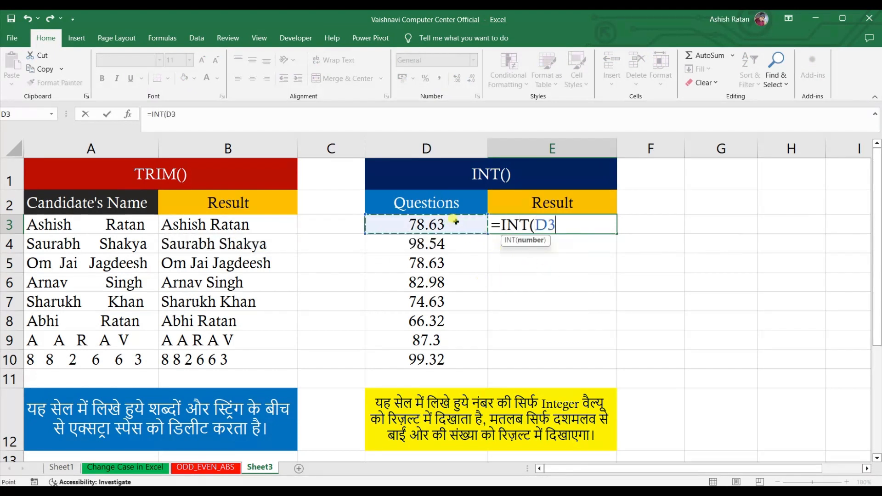
{"action": "type", "text": ")"}
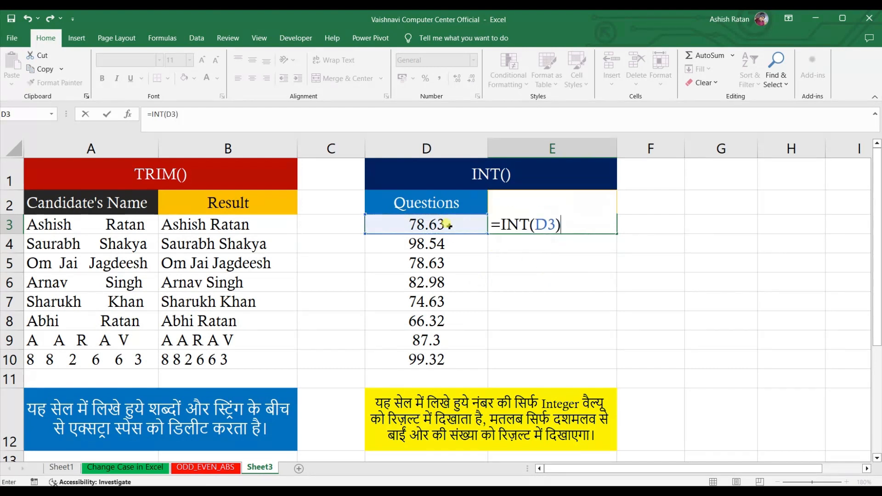
{"action": "key", "text": "Return"}
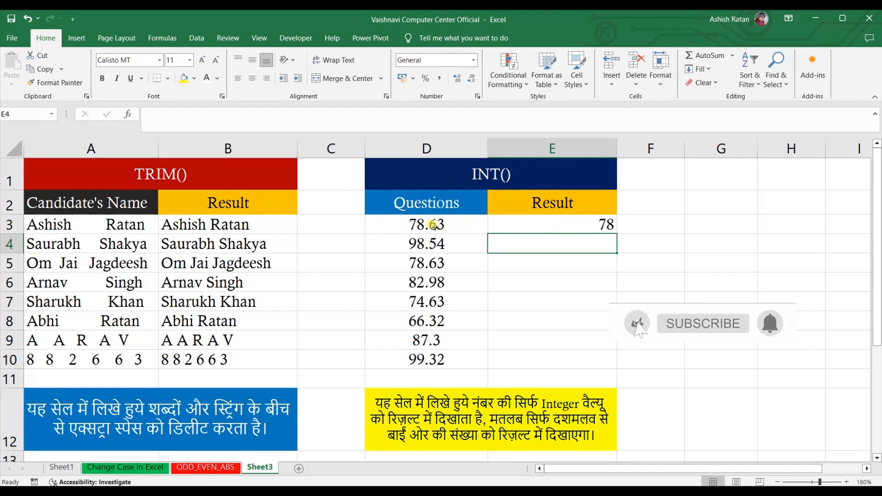
- Fill the INT formula from E3 down through E10 for the remaining question values
{"action": "left_click", "coordinate": [597, 224]}
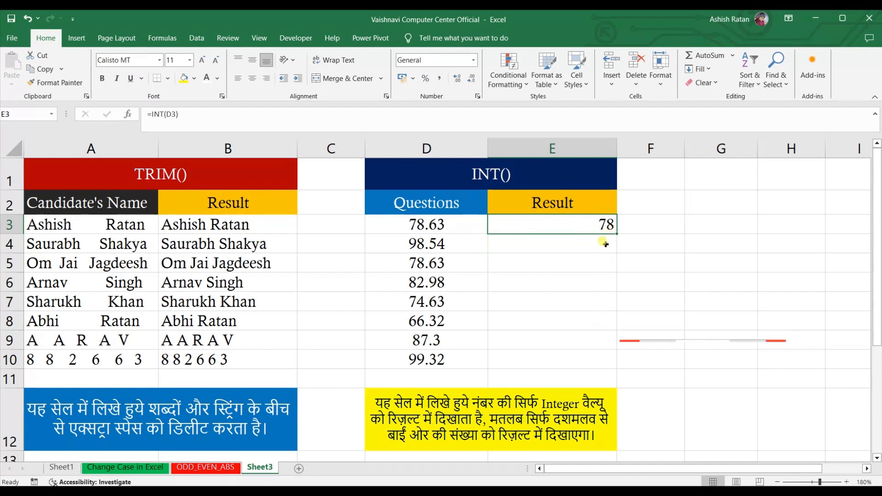
{"action": "left_click_drag", "start_coordinate": [615, 234], "coordinate": [547, 361]}
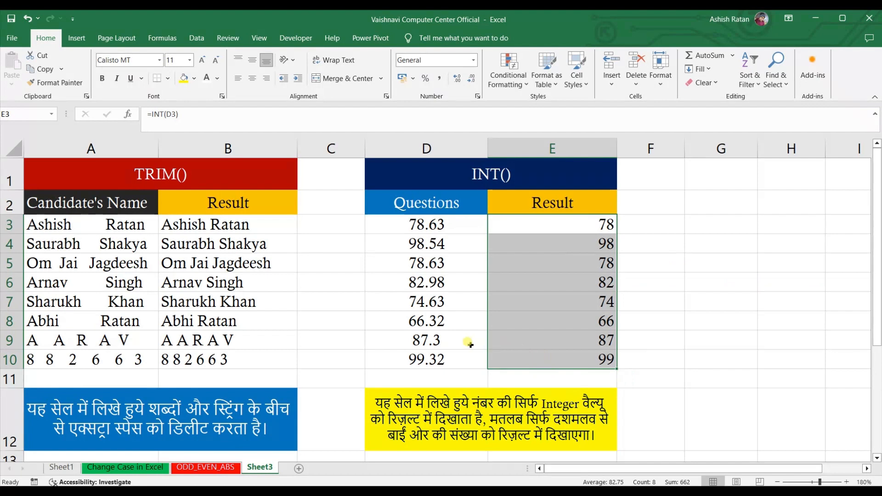
{"action": "left_click", "coordinate": [718, 320]}
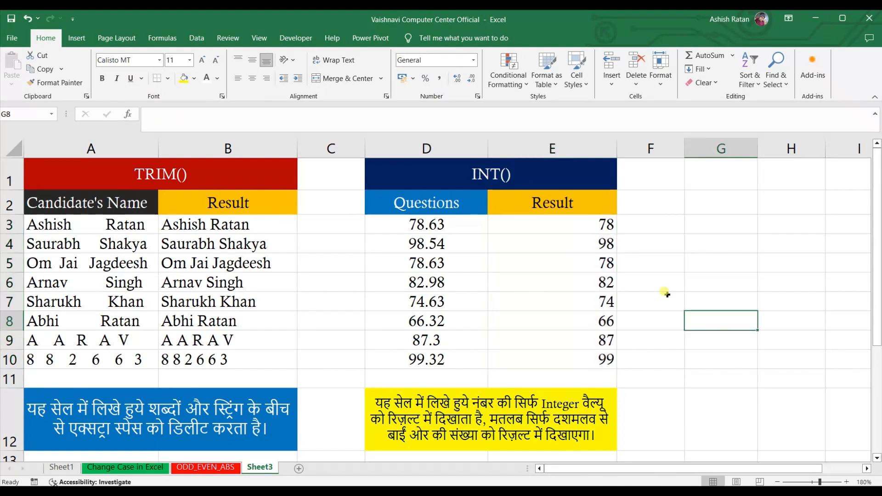